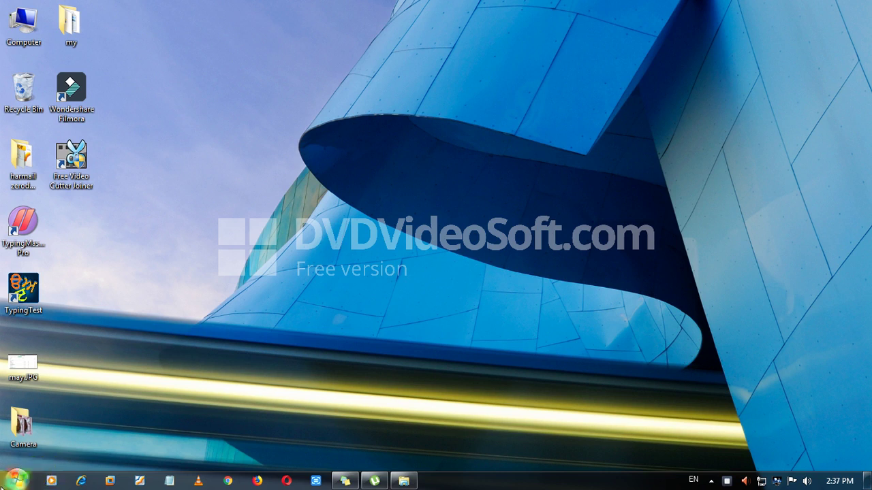
- Open the Computer window to show the hard disks and the removable drives
click(12, 482)
click(398, 219)
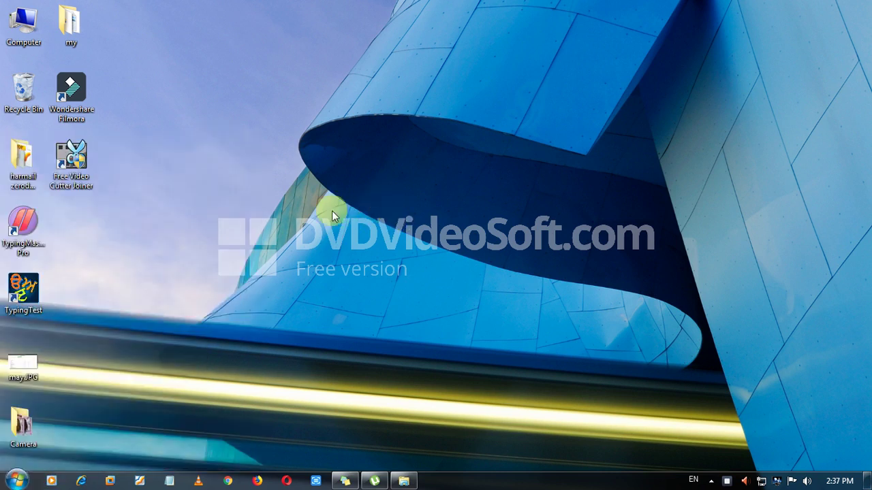
click(16, 481)
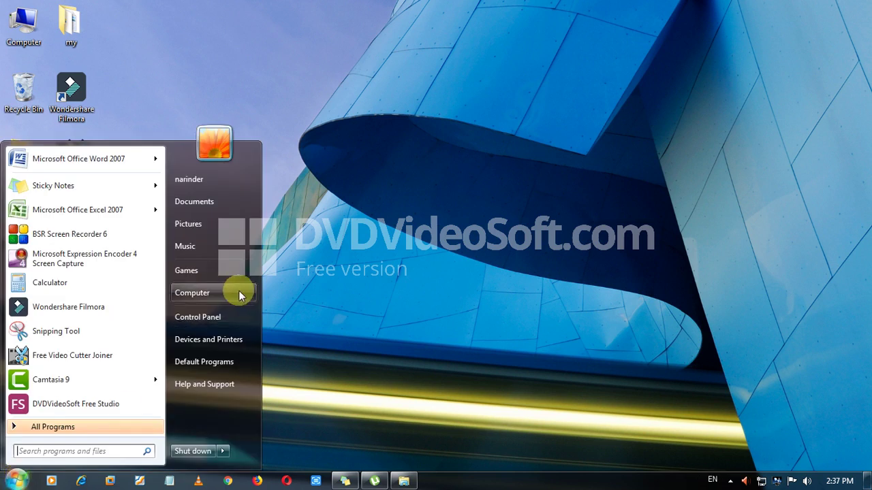
click(205, 293)
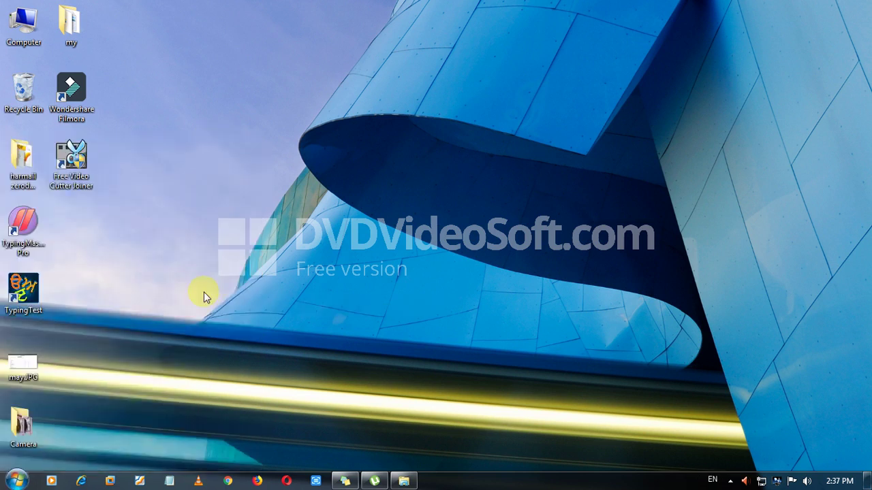
click(521, 73)
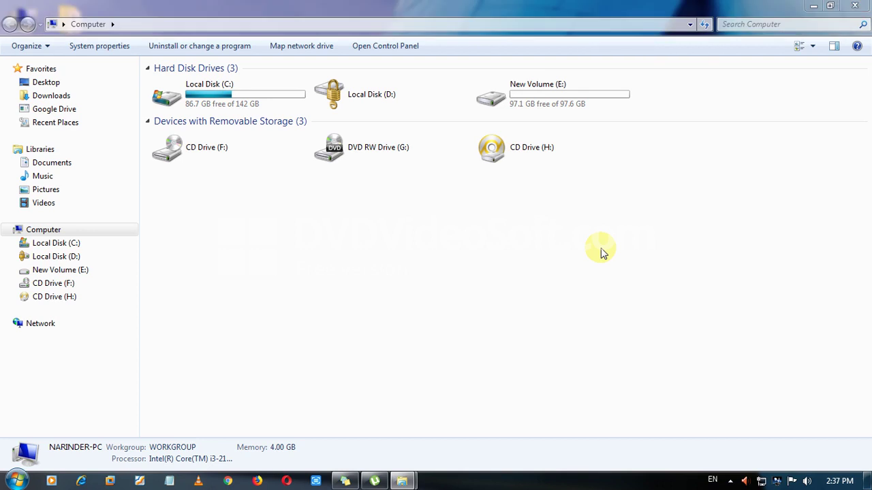
click(523, 76)
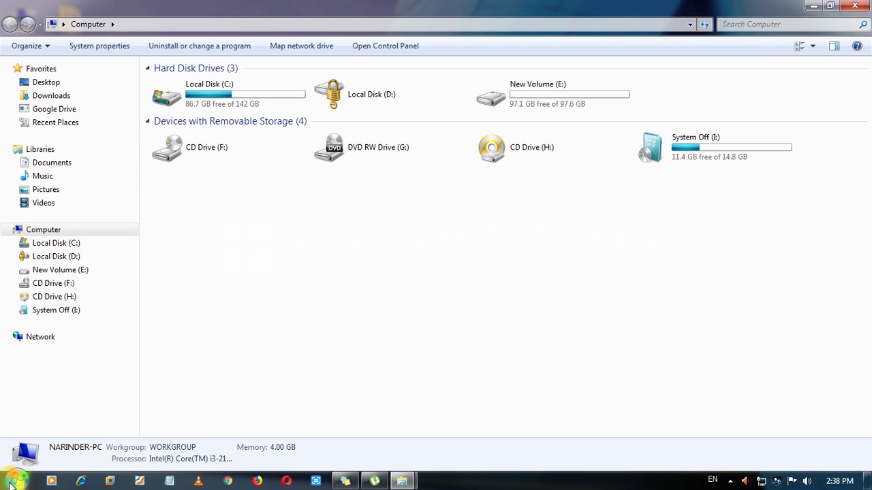
- Launch diskpart through the Run dialog and list the disks attached to the computer
key(super+r)
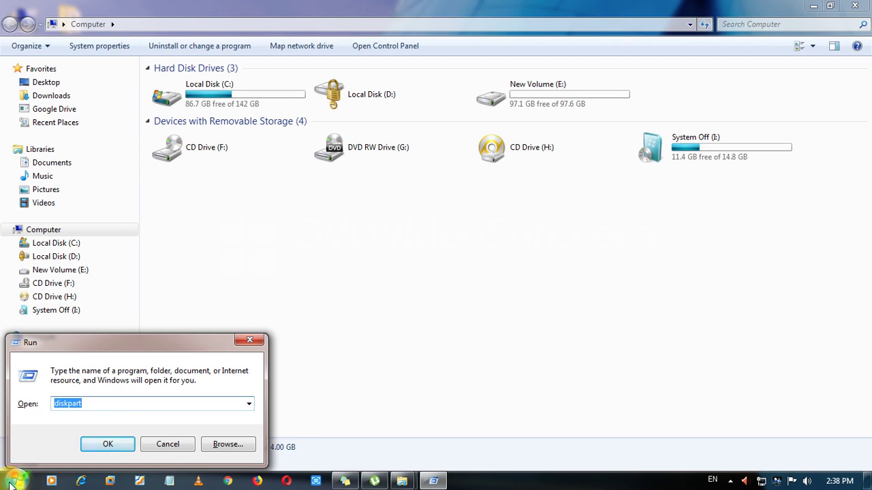
key(End)
key(Return)
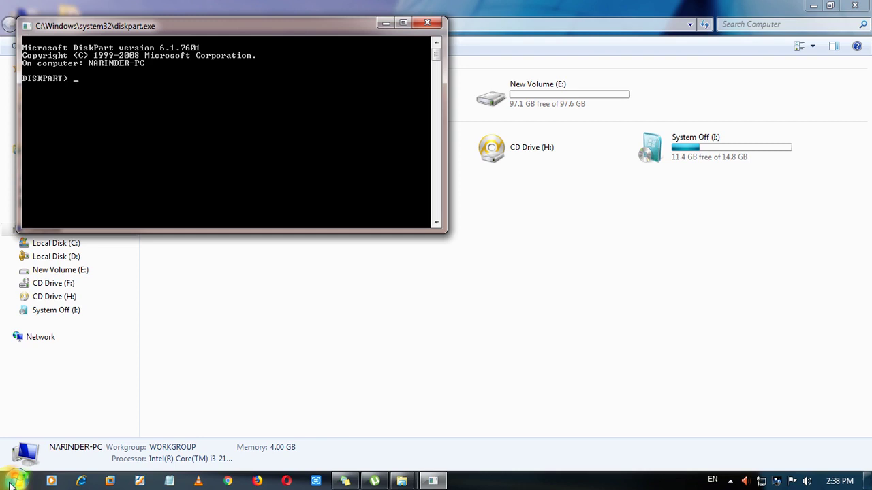
text(list disk)
key(Return)
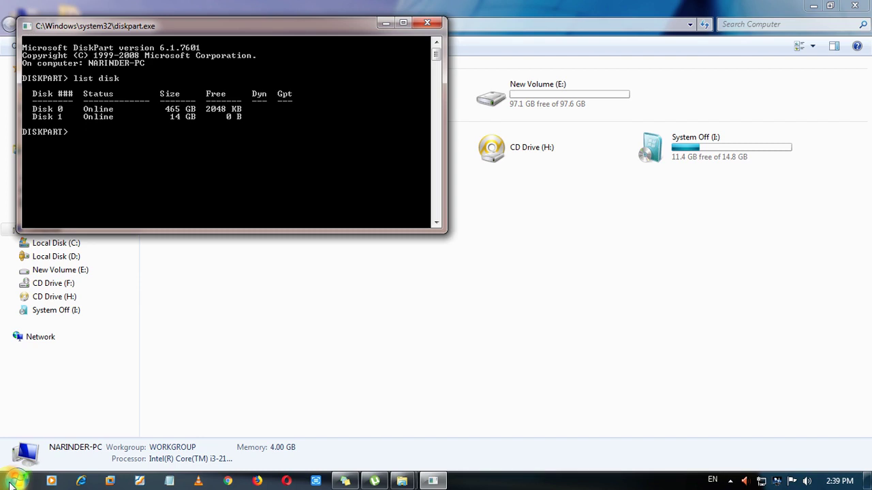
- Try to select disk 1 in DiskPart
text(seleck disk 2)
key(BackSpace)
text(1)
key(Return)
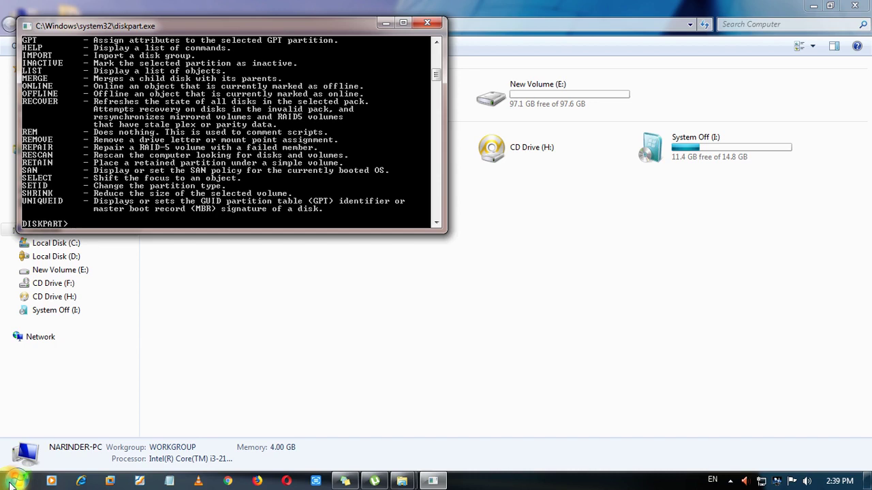
- Correct the mistyped DiskPart command to "select disk 1" and run it
key(Up)
key(BackSpace)
key(BackSpace)
key(BackSpace)
key(BackSpace)
key(BackSpace)
key(BackSpace)
key(BackSpace)
key(BackSpace)
text(t disk 1)
key(Return)
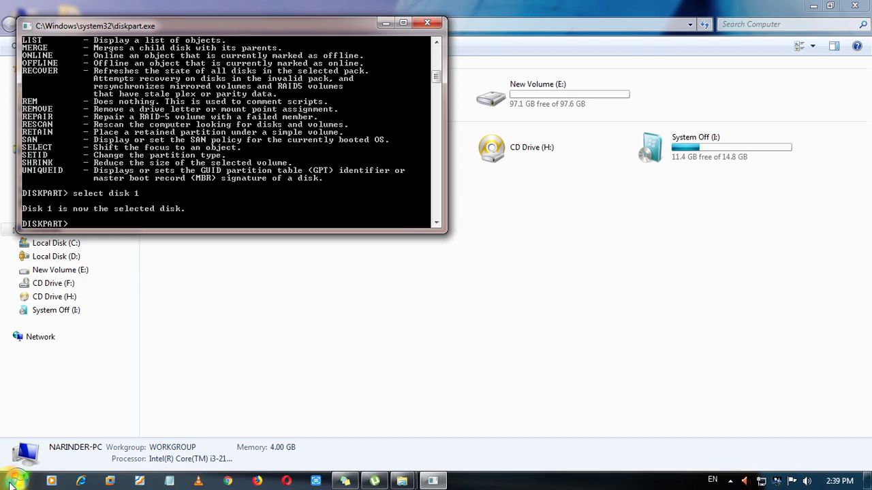
- Clean the selected disk and create a primary partition on it in DiskPart
text(clean)
key(Return)
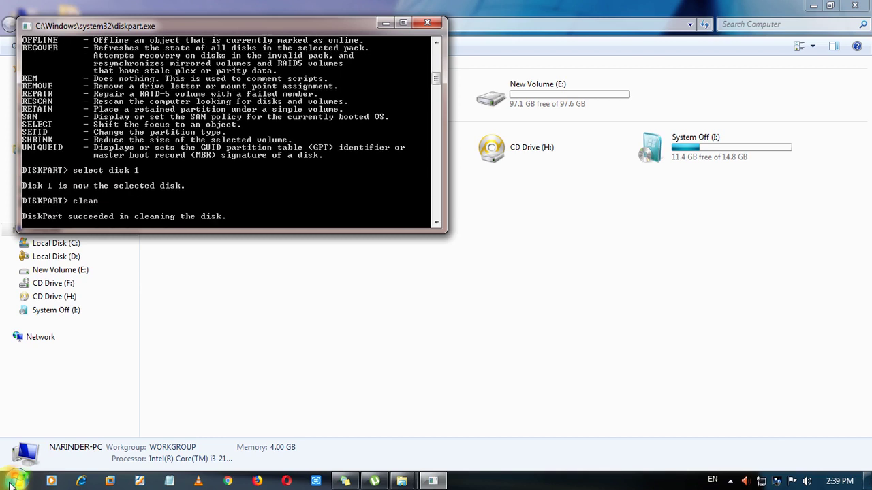
text(c)
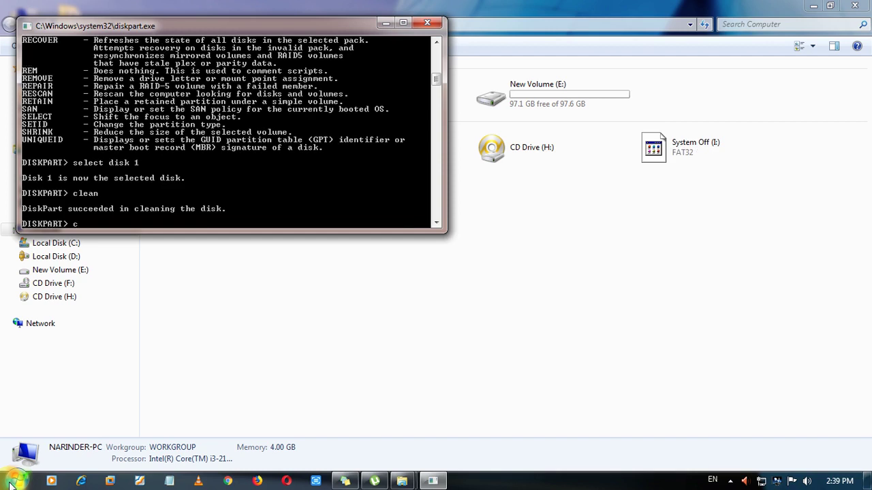
text(reate partition primary)
key(Return)
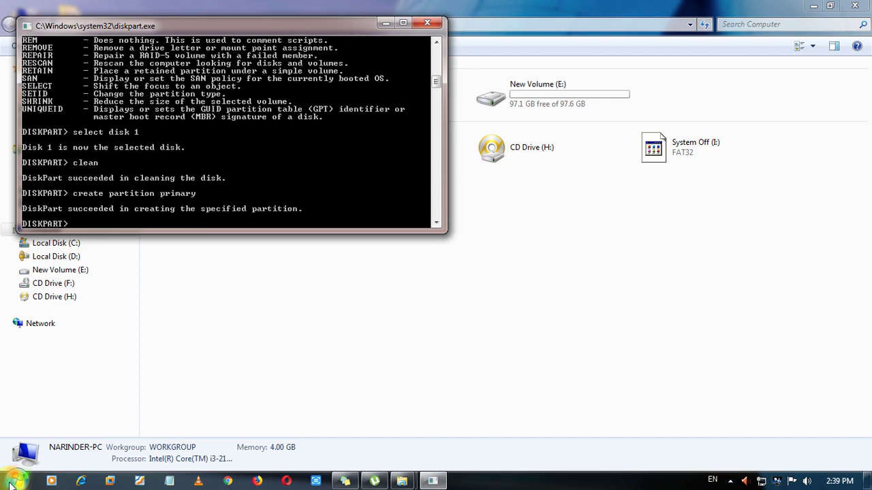
- Quick-format the new partition as FAT32 with the command "format fs=fat32 quick"
text(v)
key(BackSpace)
text(format fs=fat32 quick)
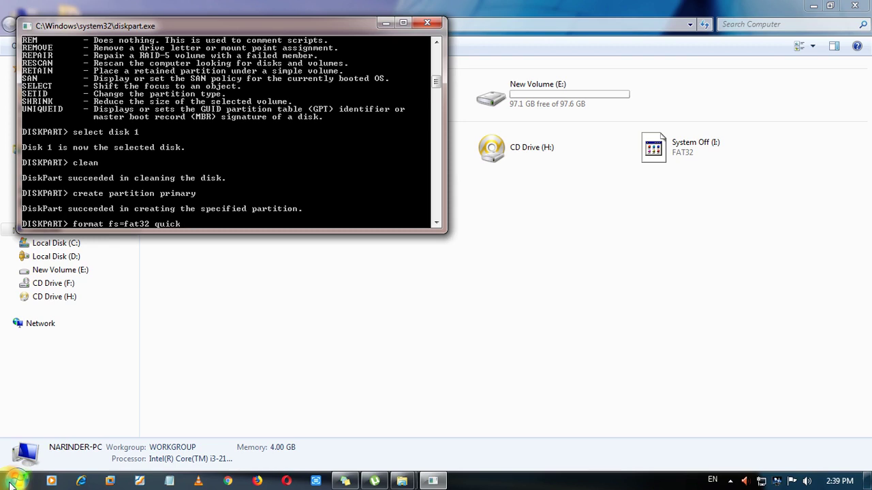
key(Return)
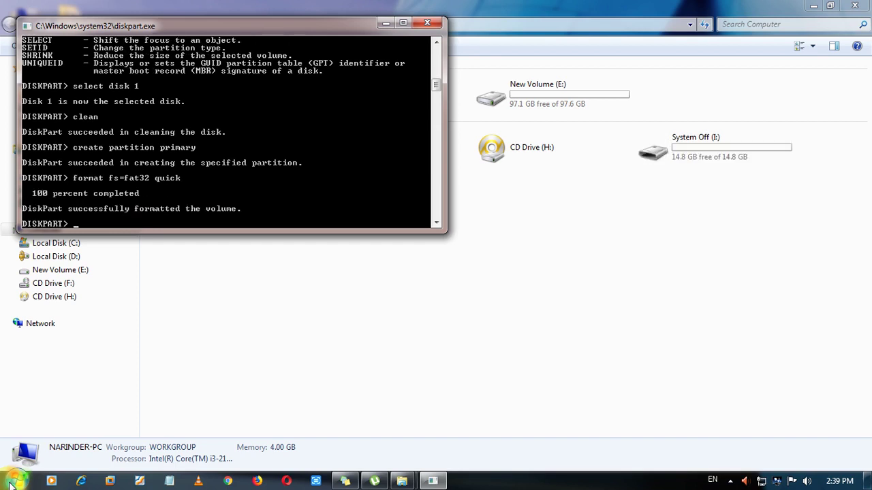
- Mark the formatted partition as active and exit DiskPart
text(active)
key(Return)
text(exit)
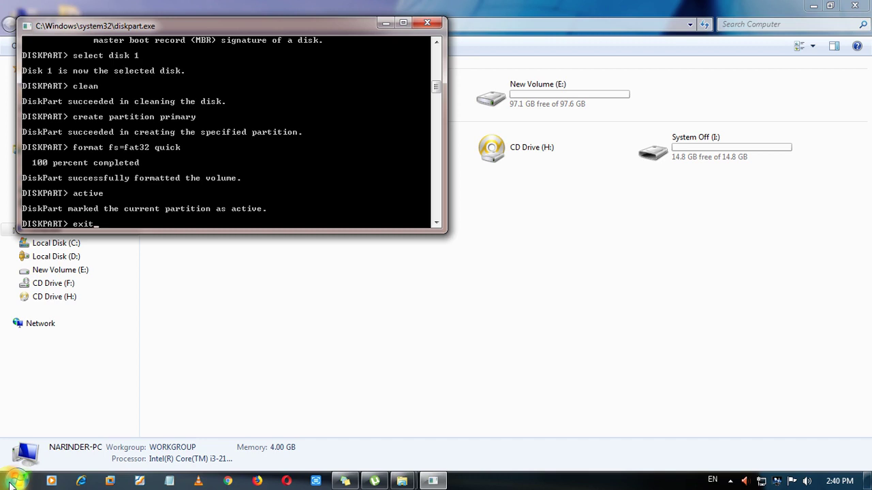
key(Return)
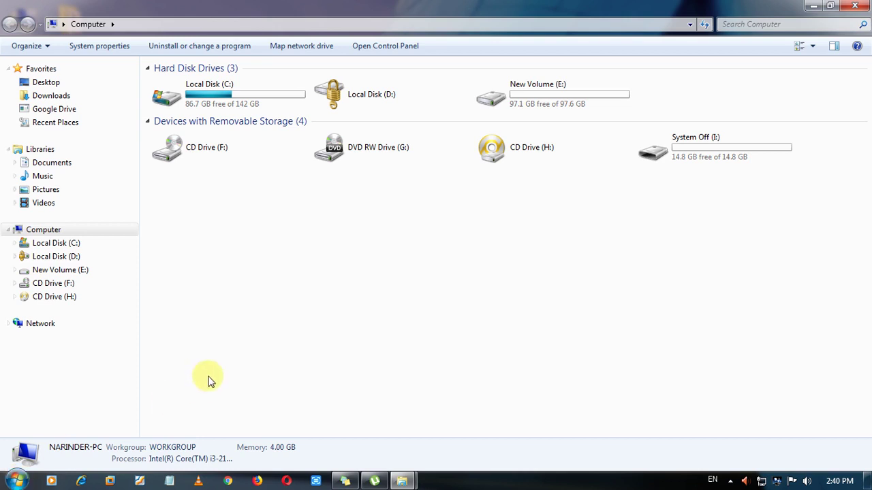
- Check the contents of the System Off (I:) drive and return to the Computer window
double_click(692, 172)
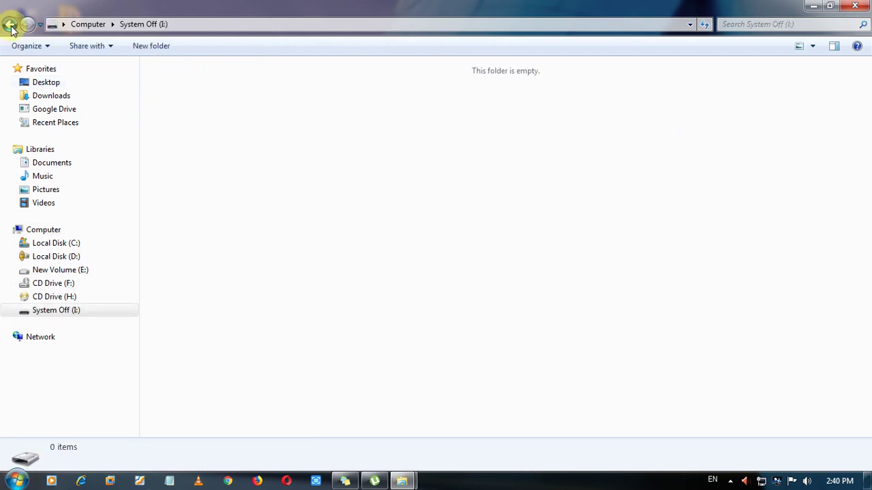
click(8, 23)
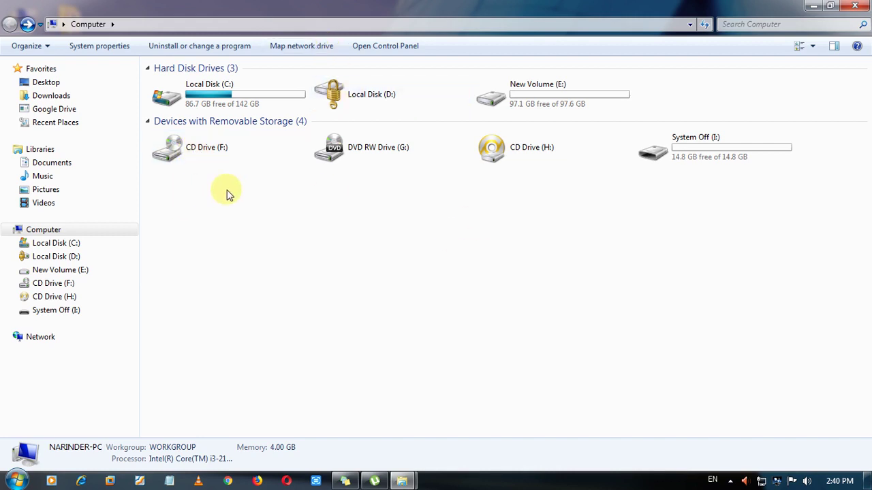
click(183, 147)
click(265, 311)
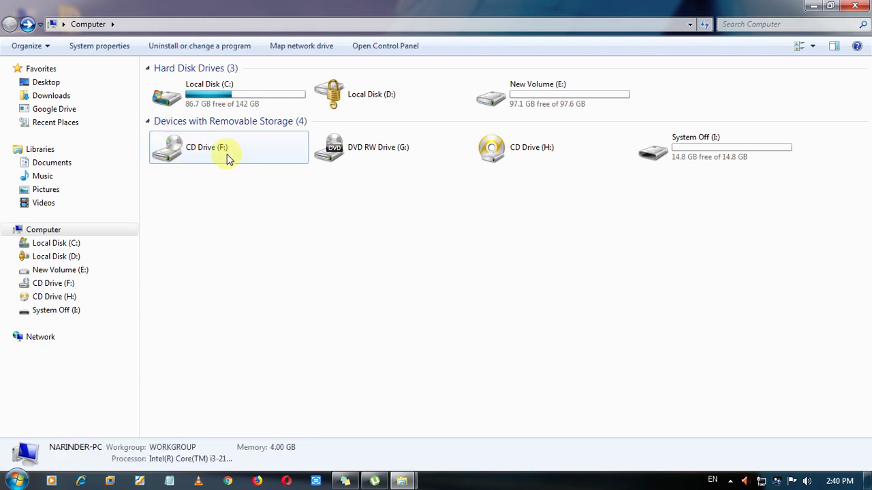
- Unlock the BitLocker-protected Local Disk (D:) by entering the drive password
double_click(340, 109)
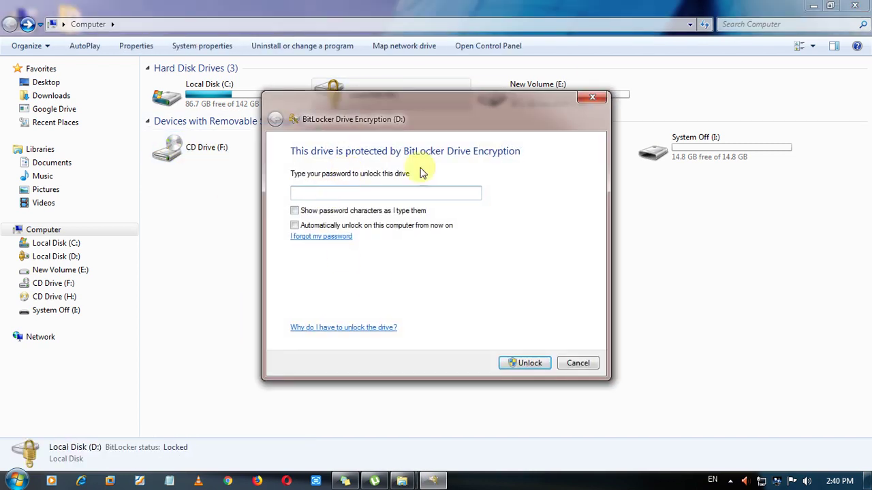
text(****)
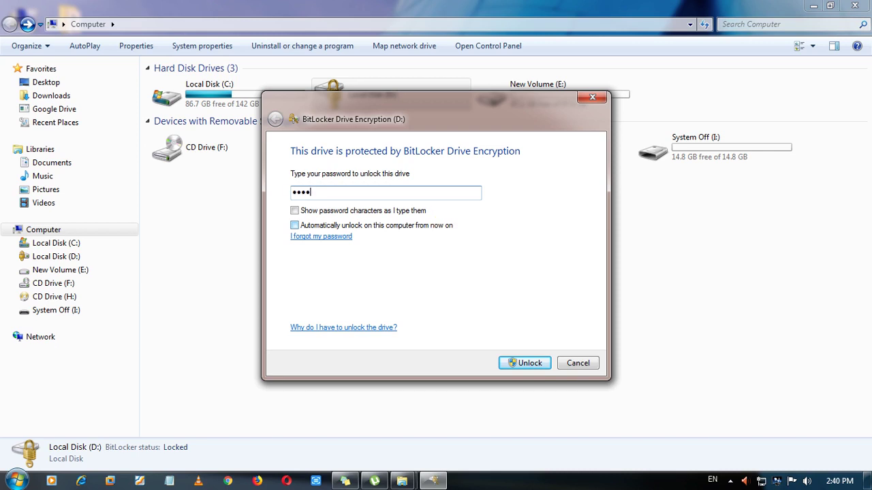
text(*****)
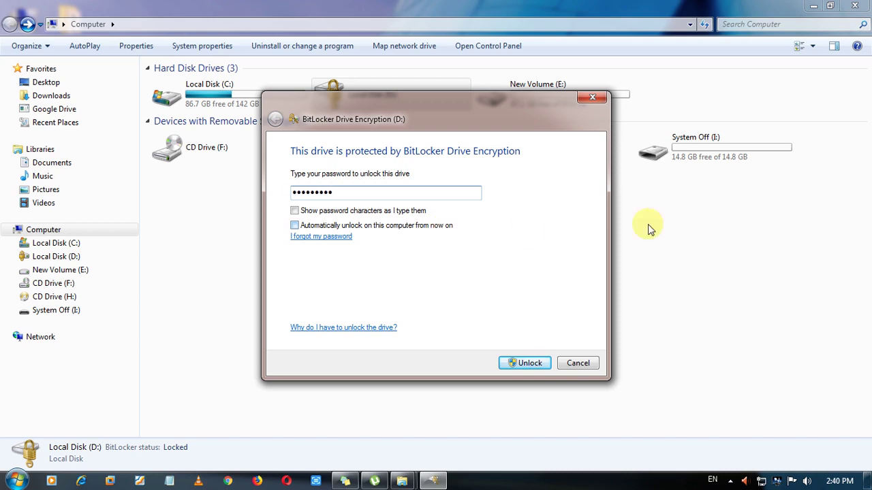
click(528, 366)
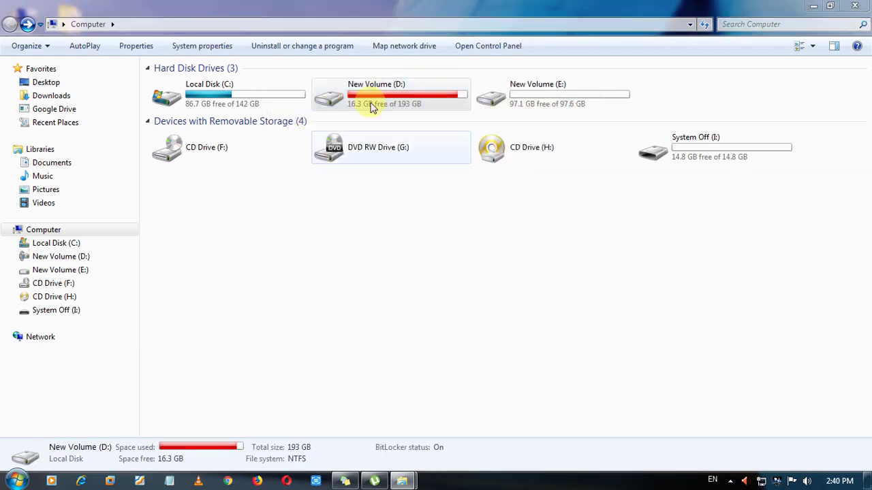
- Locate win 7.ultimate.iso in its folder on New Volume (D:), dismiss the AutoPlay window, and return to Computer
double_click(361, 87)
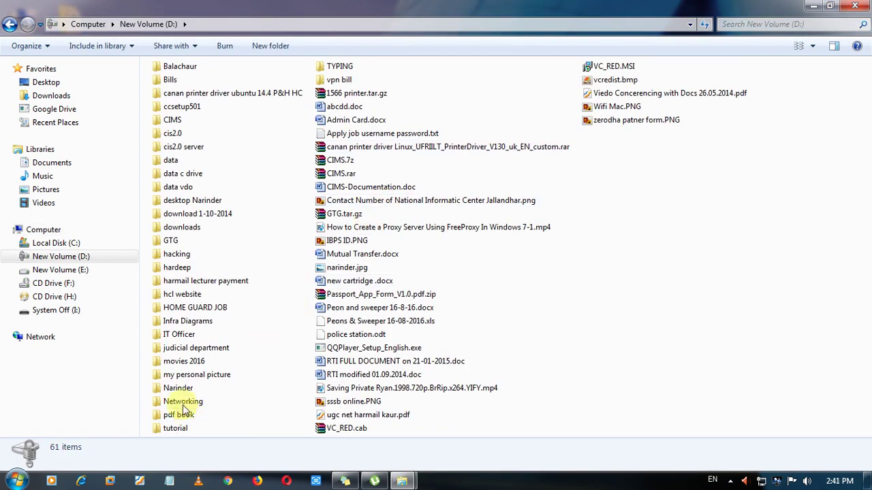
double_click(181, 388)
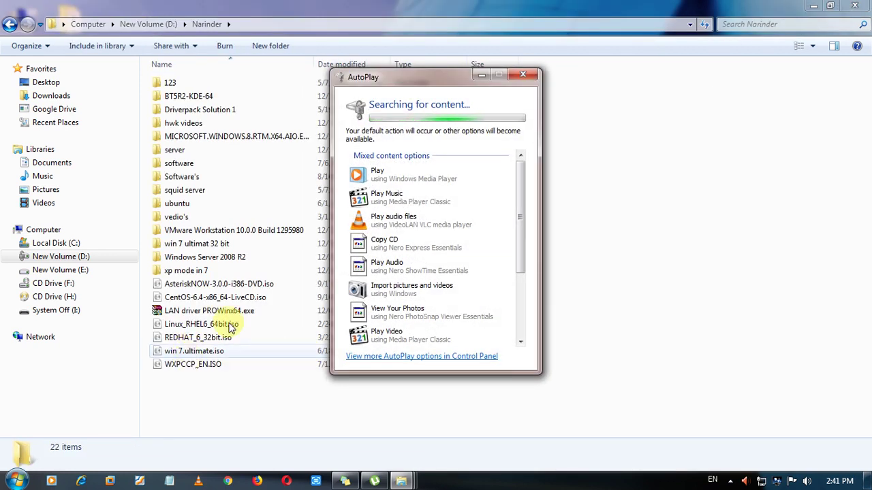
click(523, 75)
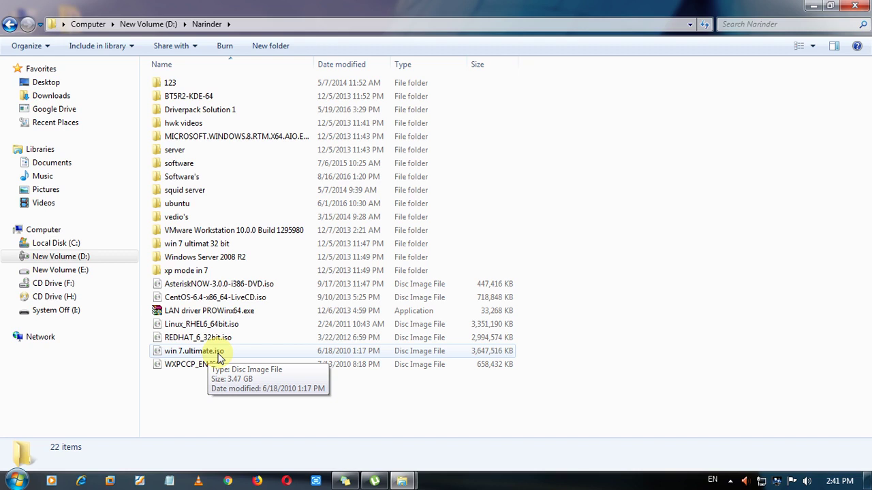
click(9, 24)
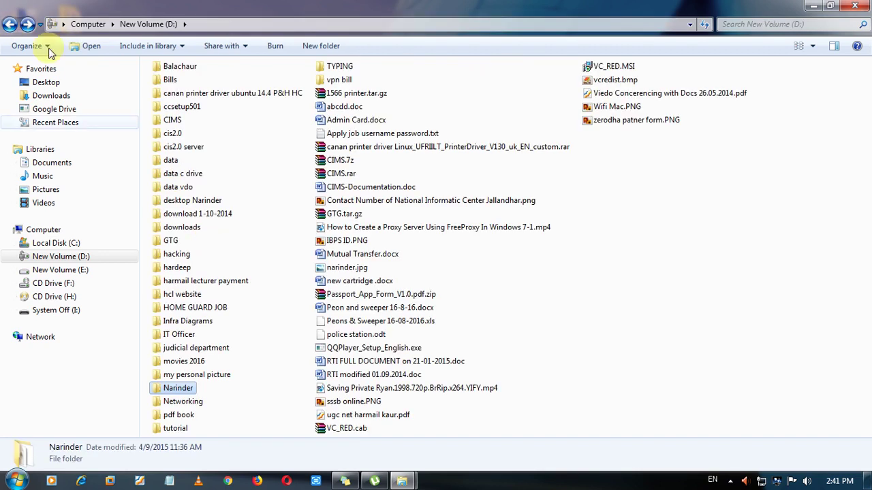
click(9, 23)
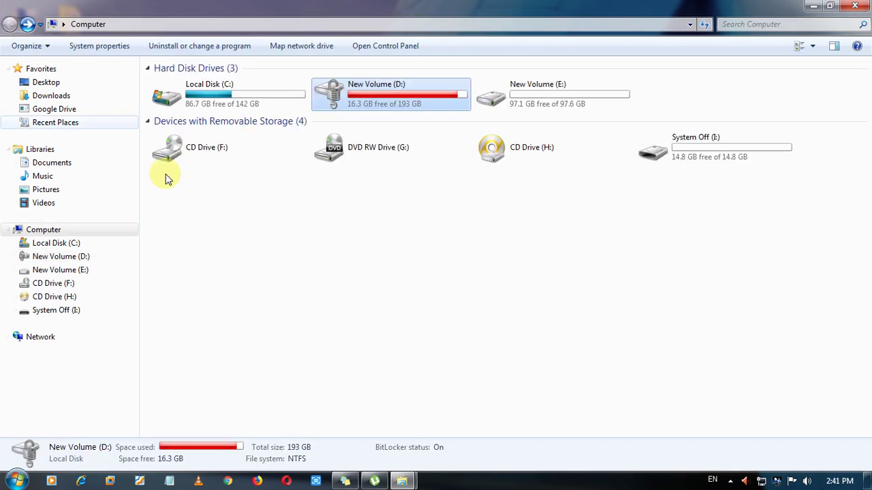
- Start mounting an ISO image on CD Drive (F:) with UltraISO's Mount command
double_click(205, 146)
right_click(207, 145)
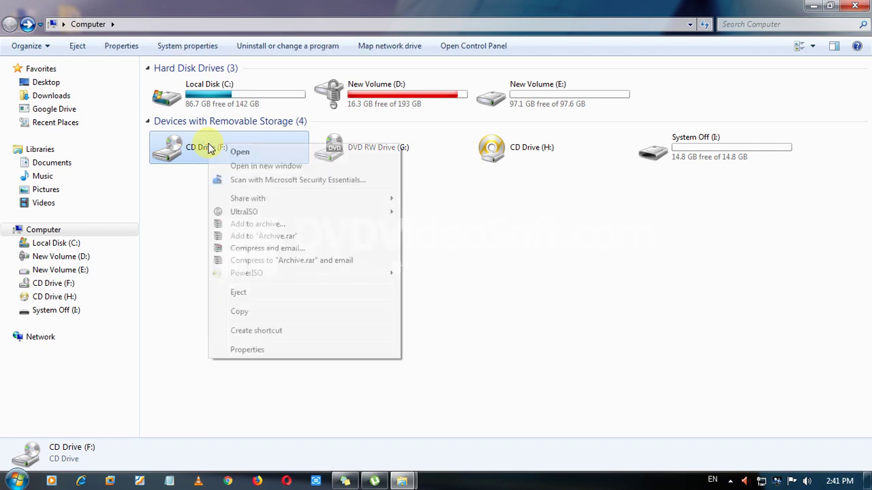
mouse_move(308, 215)
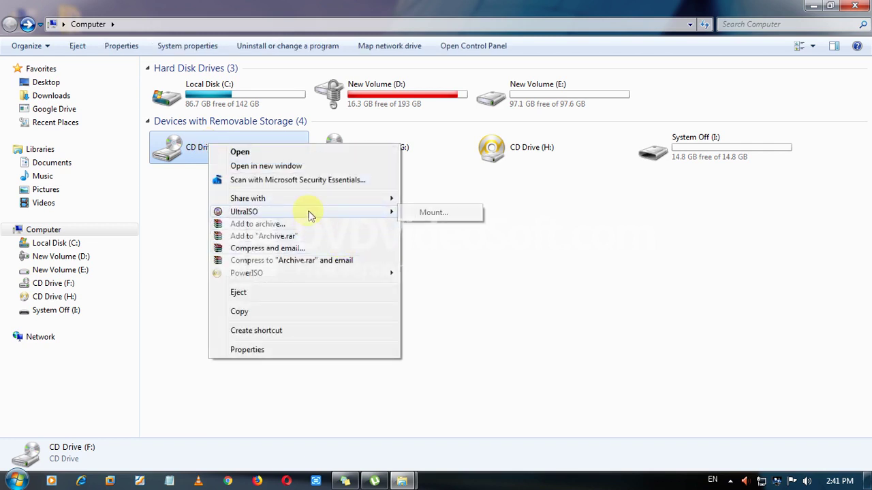
click(436, 213)
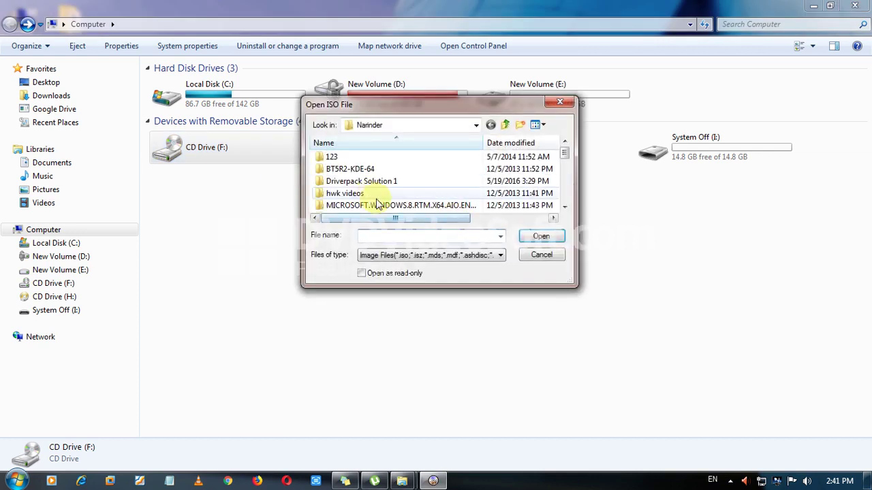
- Mount win 7.ultimate.iso from its folder on New Volume (D:) onto CD Drive (F:)
click(474, 127)
click(473, 127)
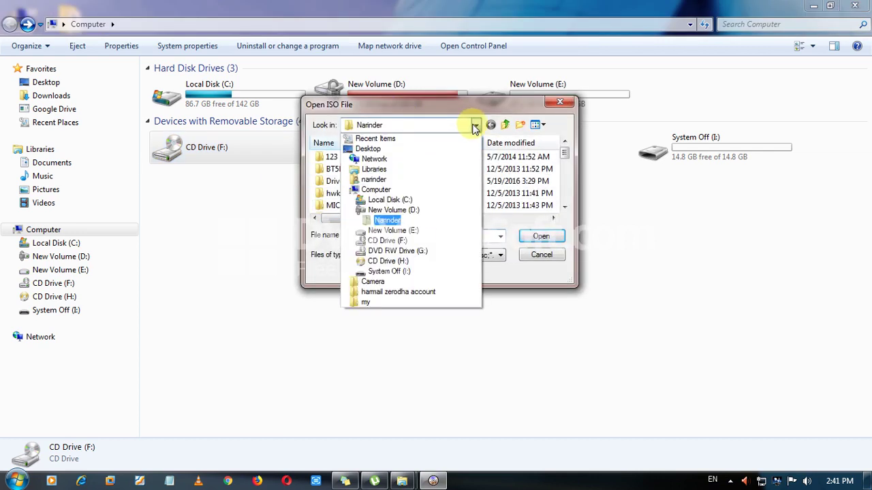
click(395, 210)
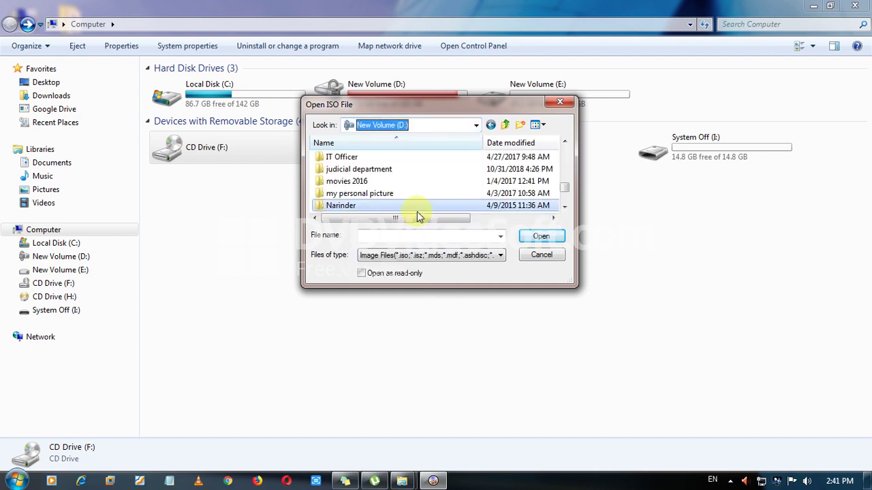
double_click(356, 206)
scroll(395, 204, down, 5)
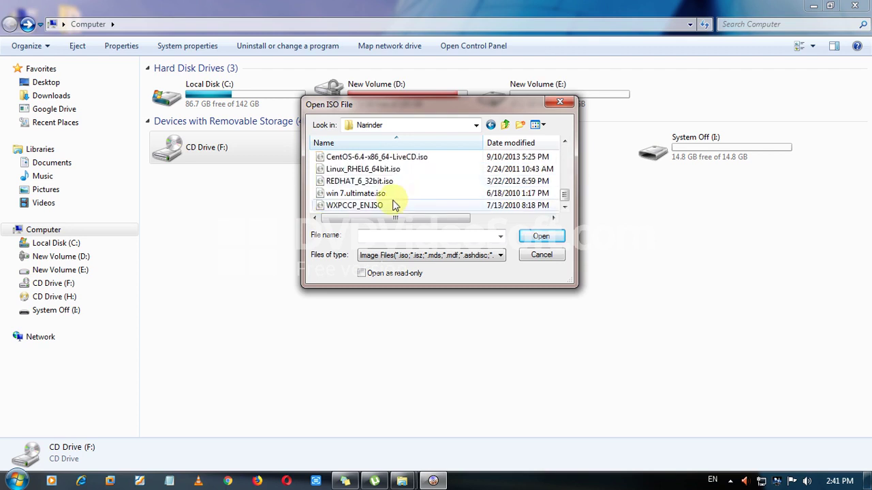
double_click(357, 194)
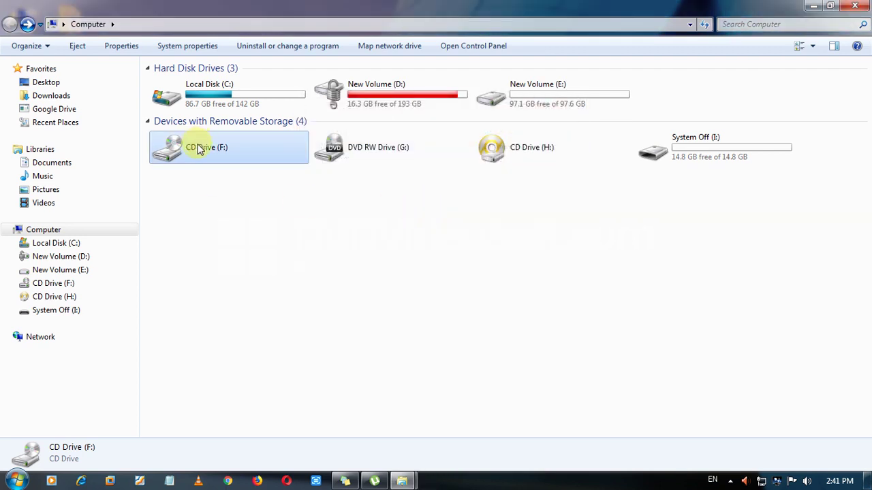
- Open the mounted CD Drive (F:) and copy all its setup files and folders to the clipboard
double_click(195, 146)
drag(201, 219, 175, 81)
right_click(177, 82)
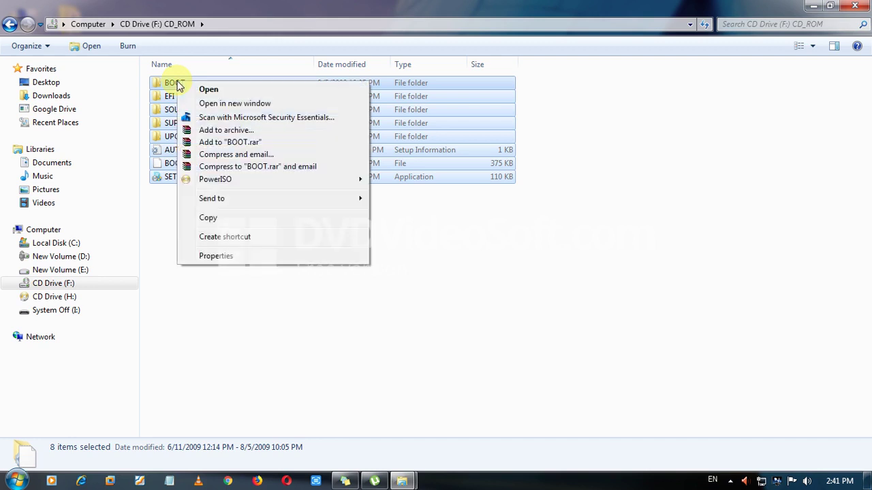
click(211, 218)
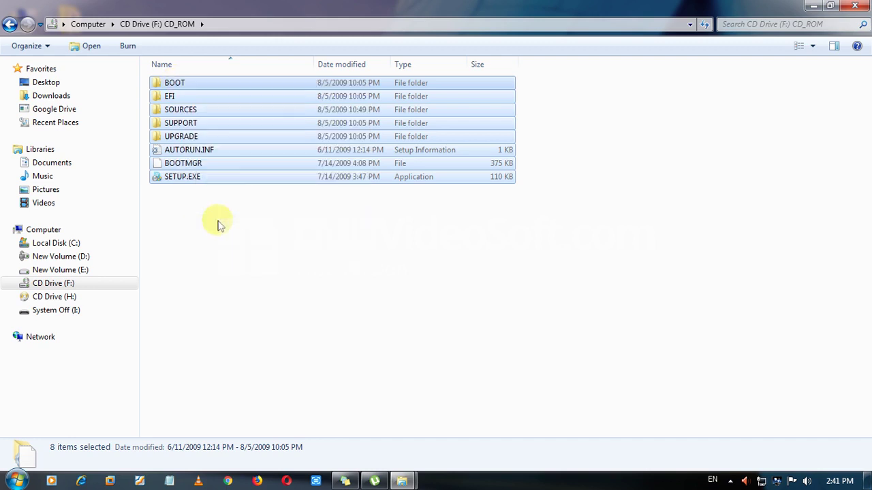
- Paste the copied Windows 7 setup files into the System Off (I:) USB drive
click(42, 230)
double_click(657, 156)
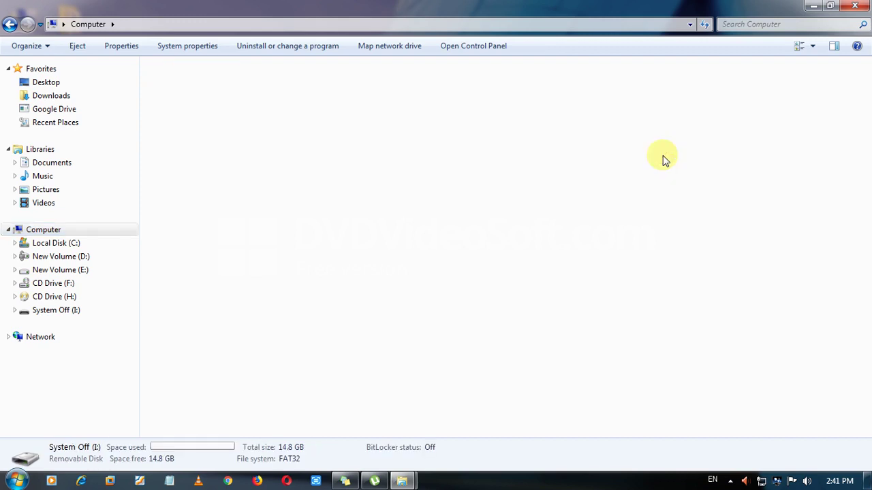
right_click(332, 173)
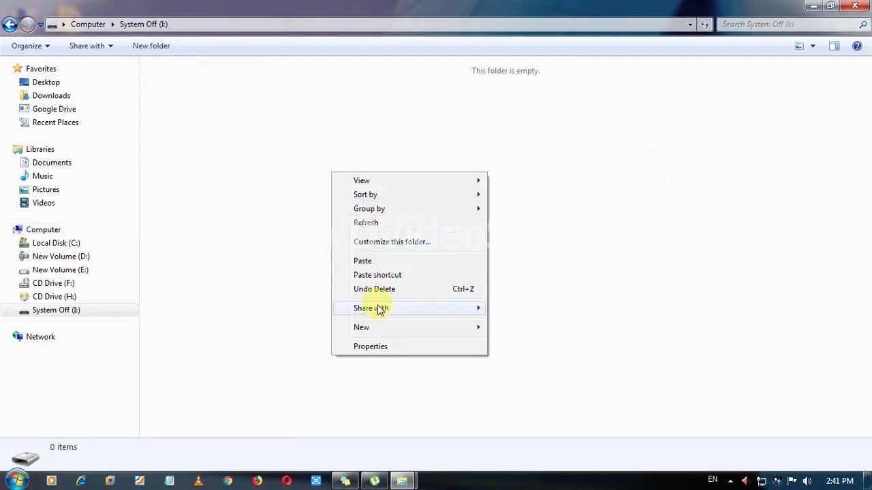
click(368, 261)
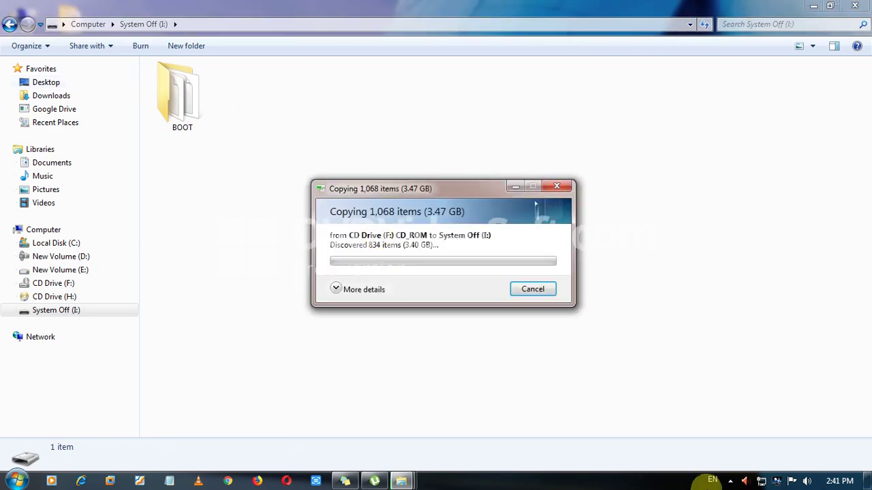
click(734, 483)
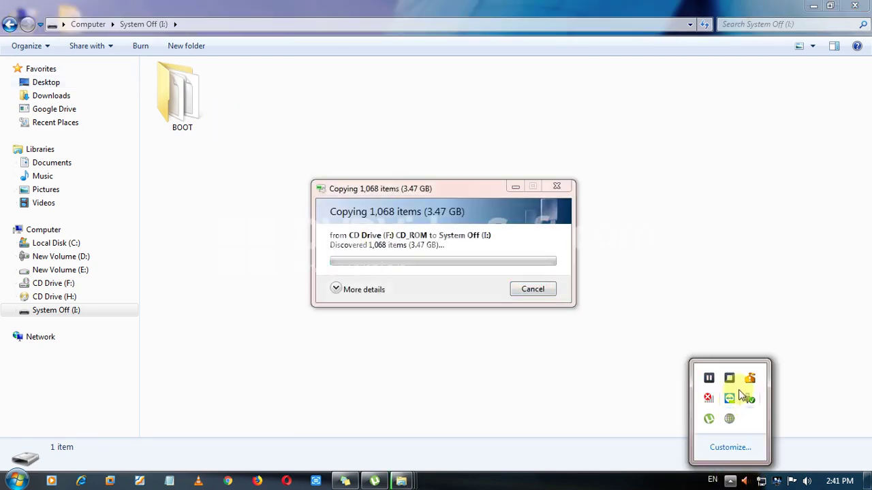
mouse_move(709, 380)
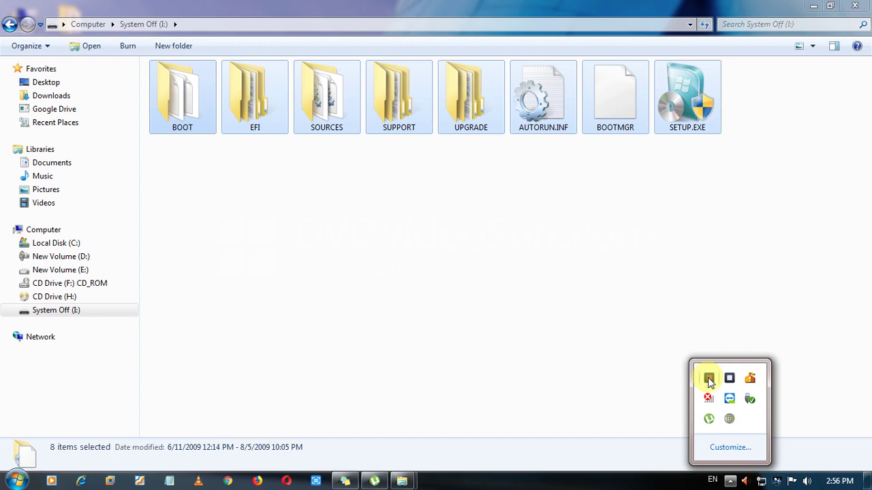
- Return to the Computer window, dismiss the AutoPlay window, and check the System Off (I:) drive's icon and free space
click(24, 229)
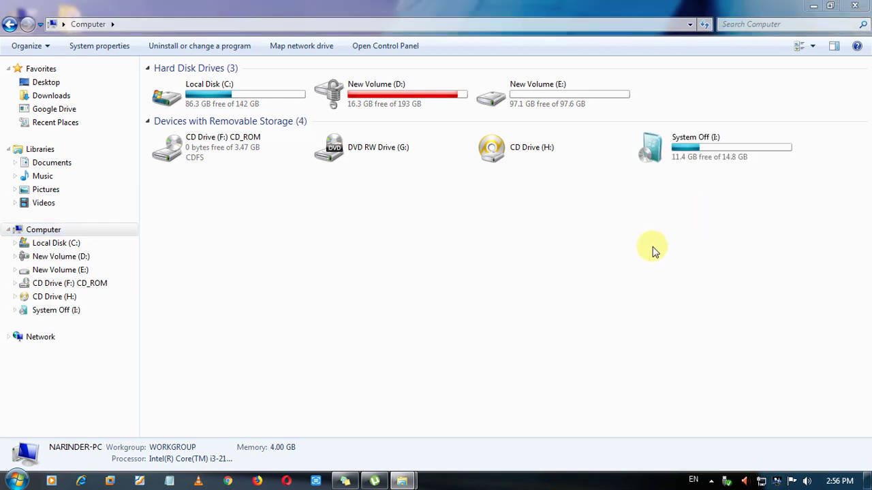
click(522, 74)
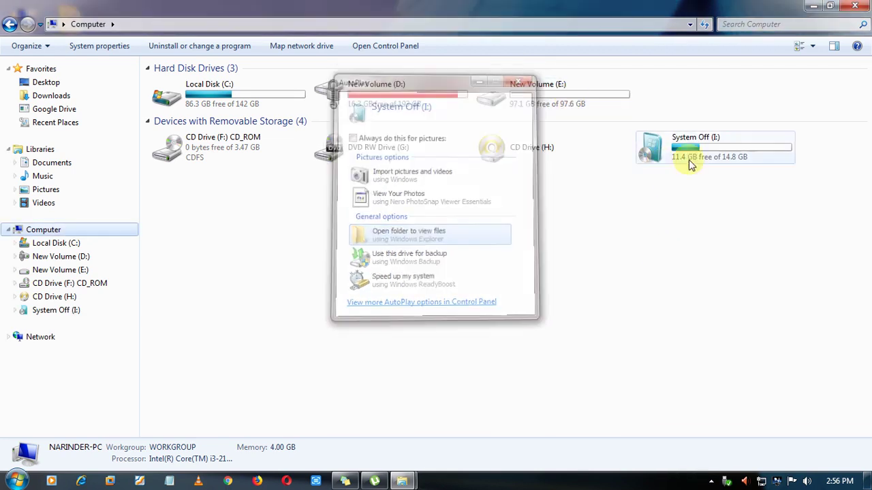
mouse_move(659, 168)
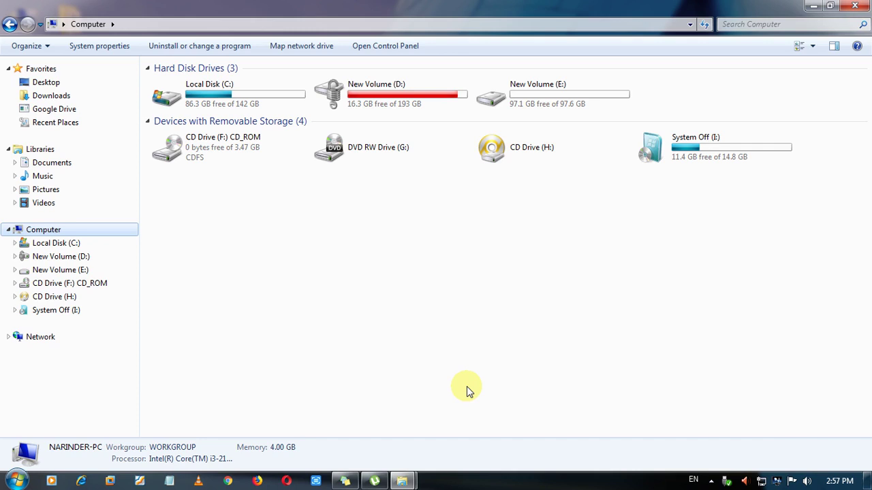
click(712, 482)
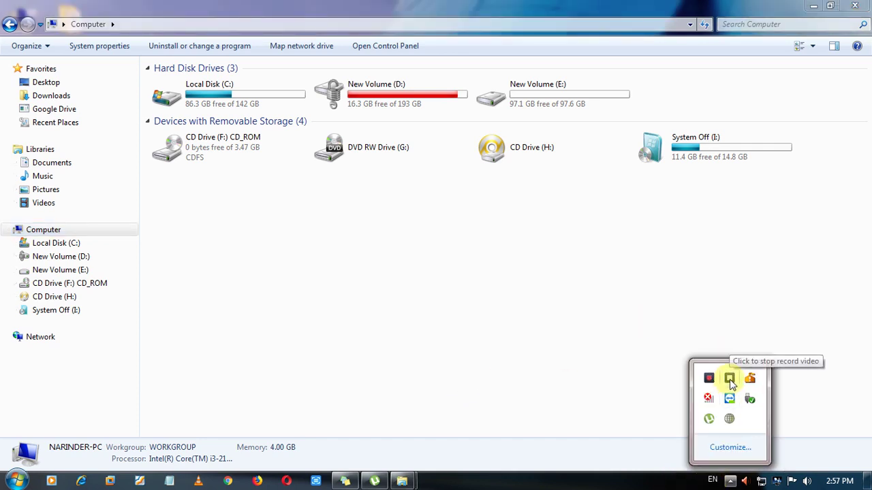